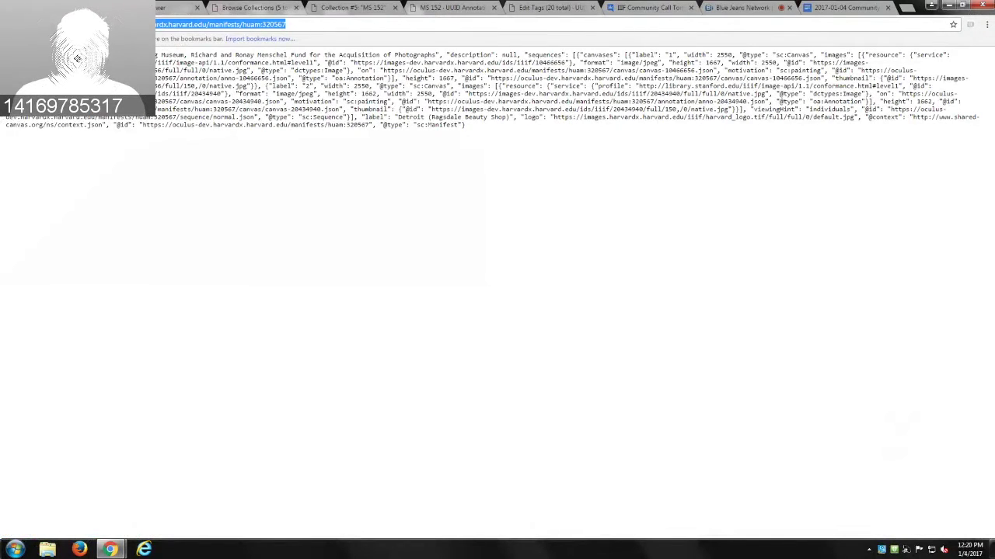
View the second image of the Detroit (Ragsdale Beauty Shop) manifest in the Mirador viewer and return to the first
click(140, 7)
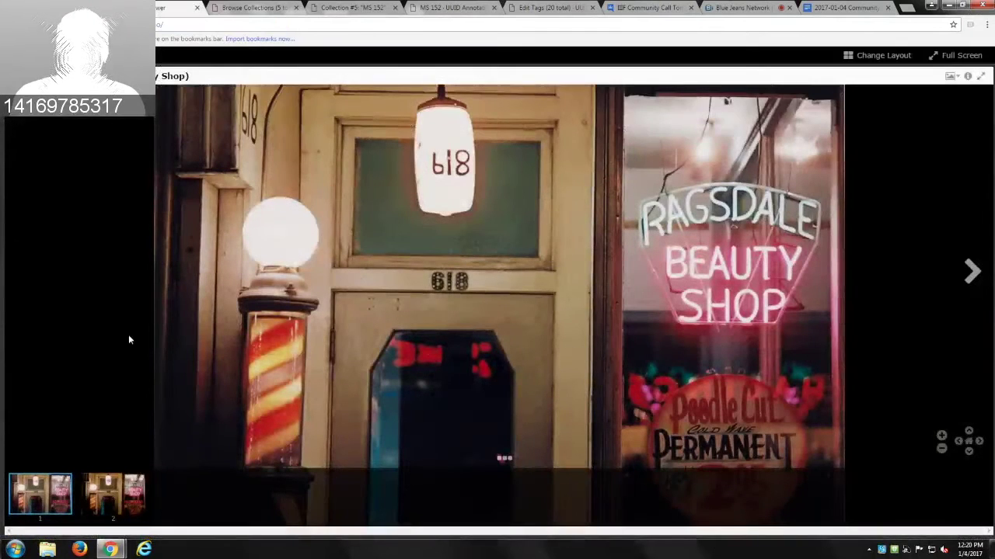
click(107, 499)
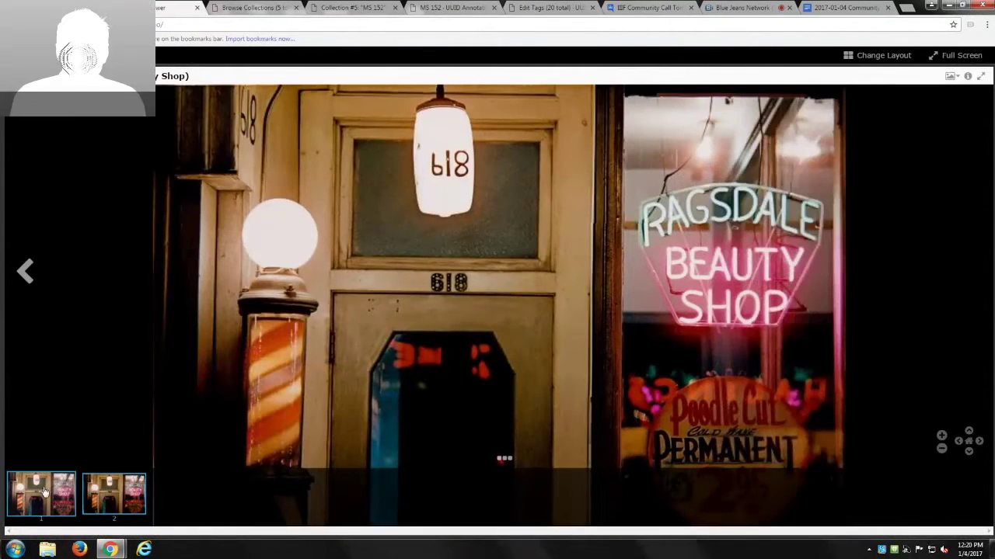
click(41, 494)
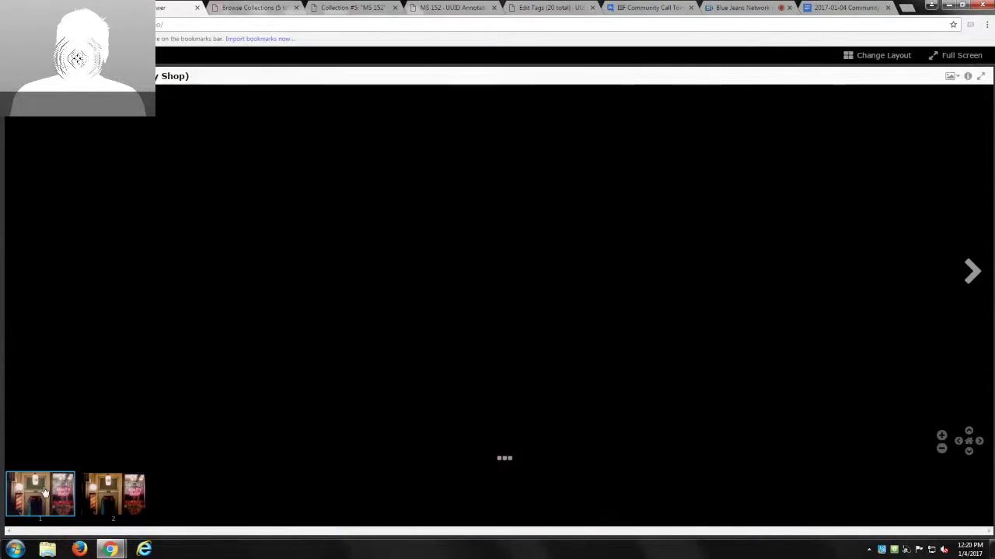
click(256, 7)
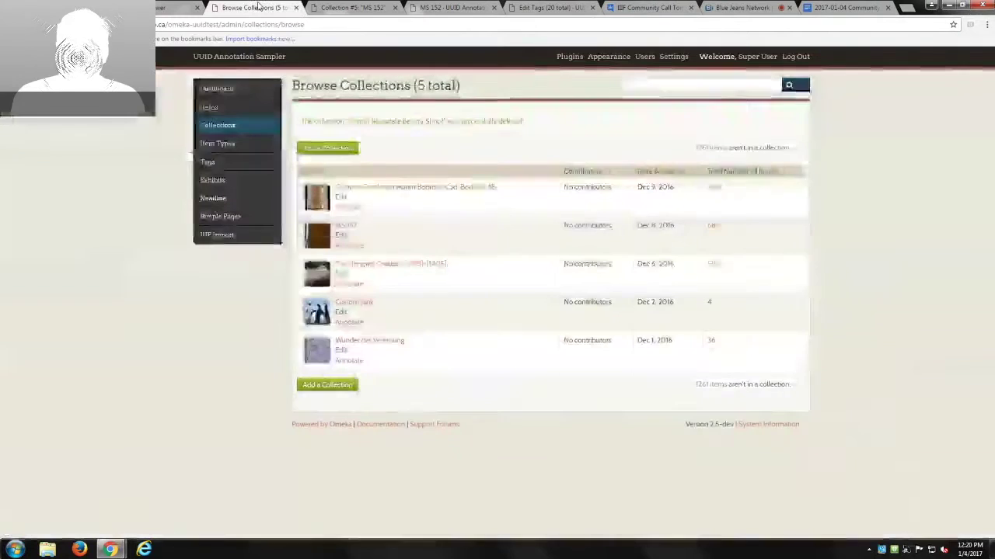
click(229, 237)
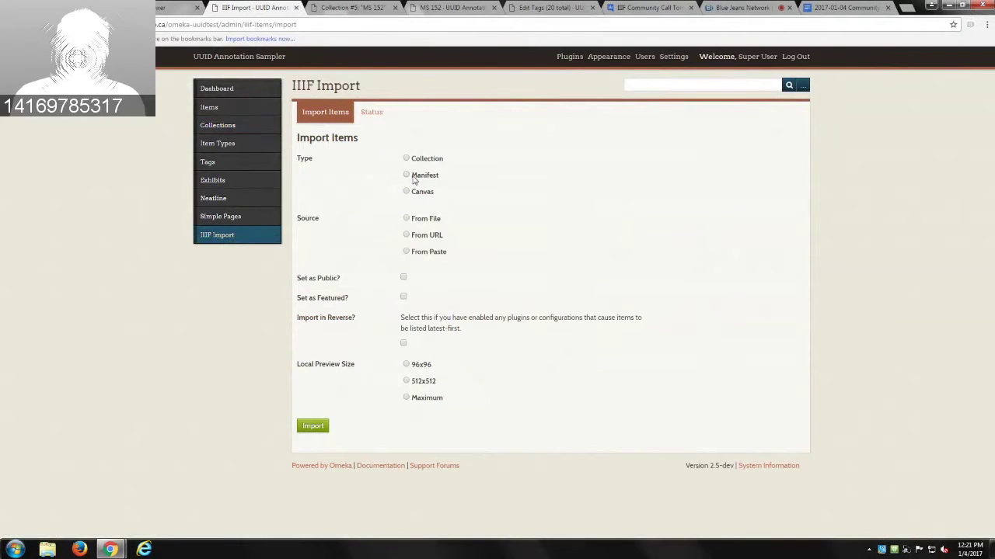
click(420, 236)
click(490, 281)
text(https://oculus-dev.harvardx.harvard.edu/manifests/huam:320567)
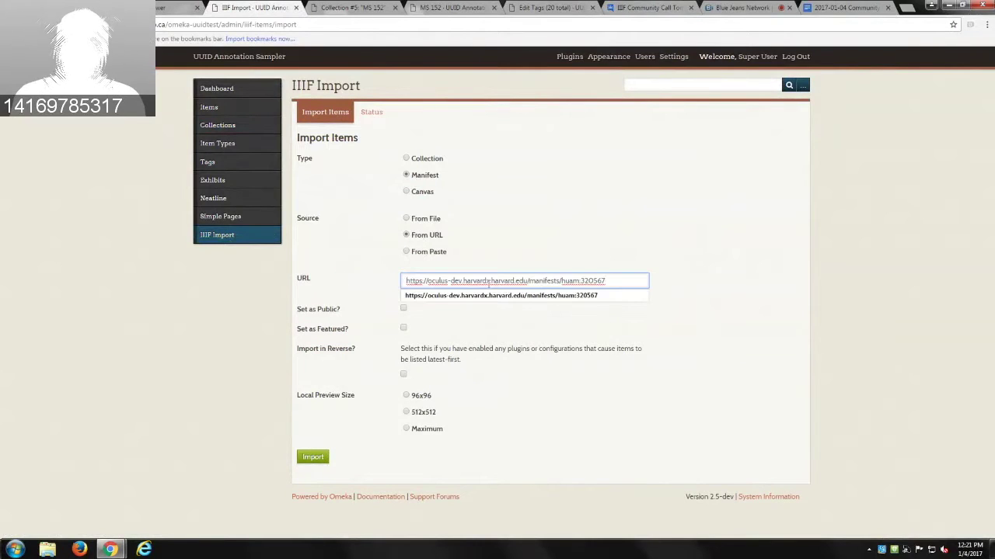
Set the imported items as public with a 96x96 local preview size and run the import
click(870, 341)
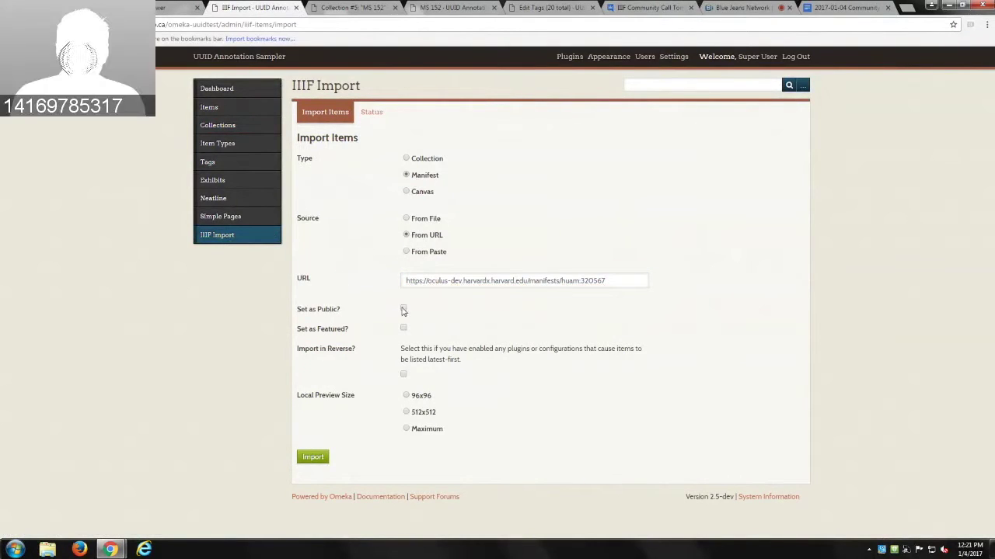
click(403, 309)
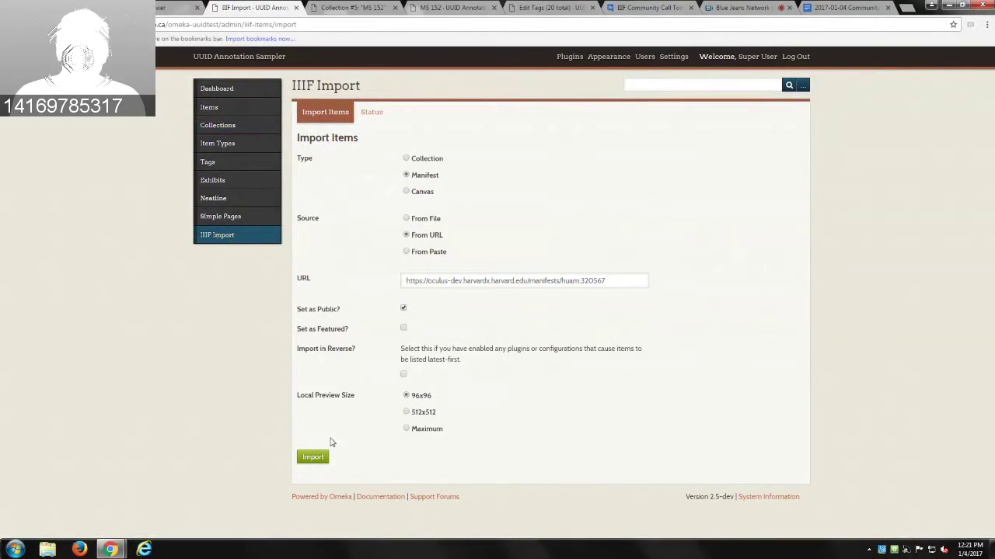
click(313, 460)
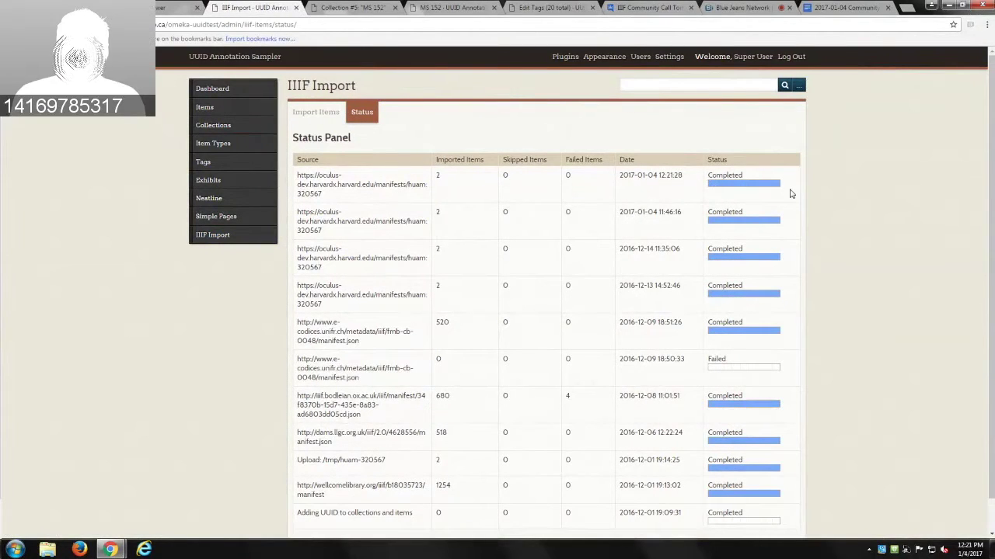
Open the imported Detroit (Ragsdale Beauty Shop) collection and examine its metadata and the second image in the embedded viewer
click(204, 127)
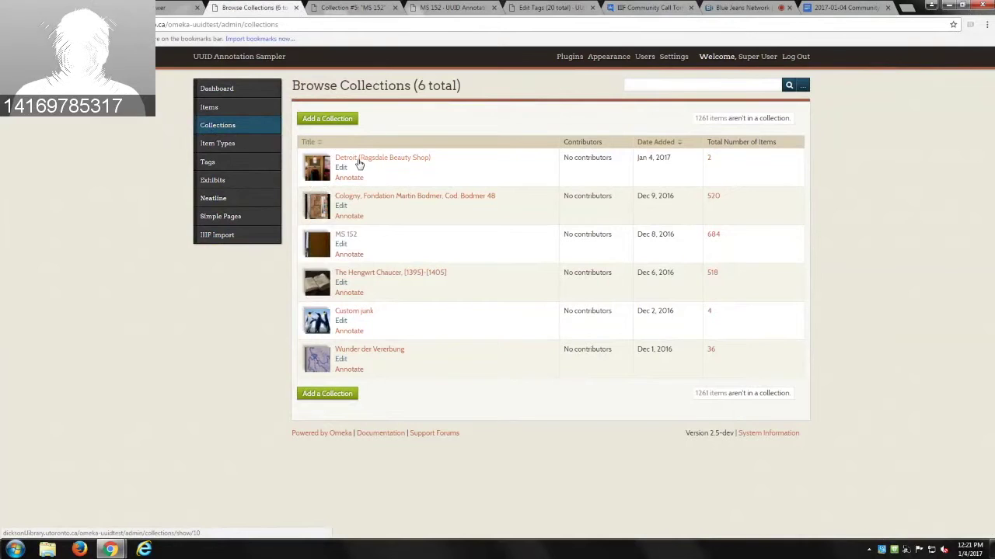
click(404, 160)
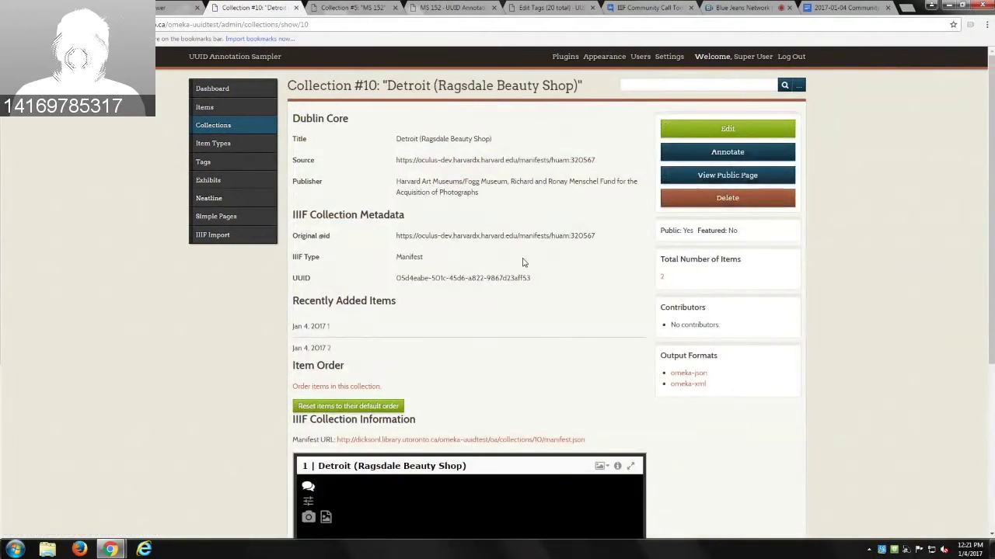
scroll(551, 264, down, 5)
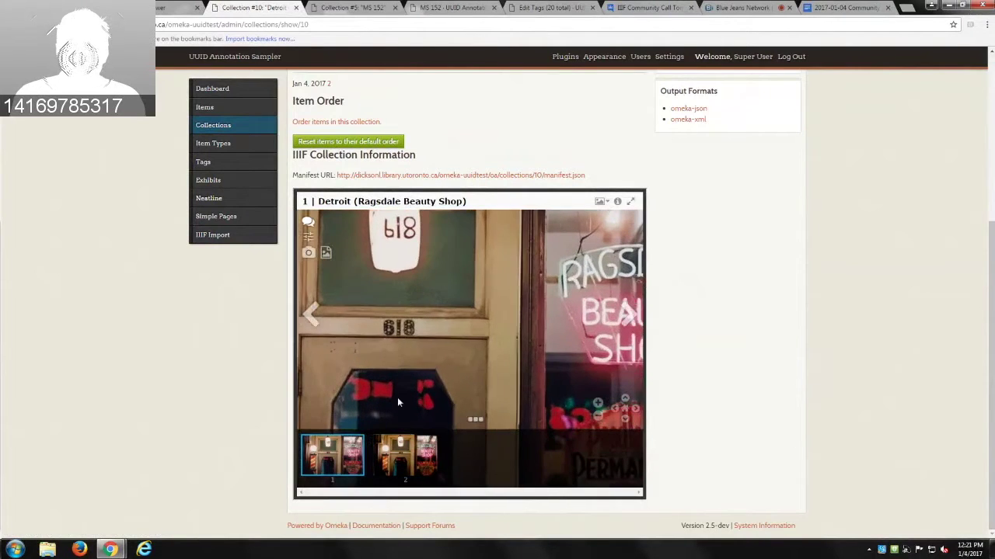
click(405, 455)
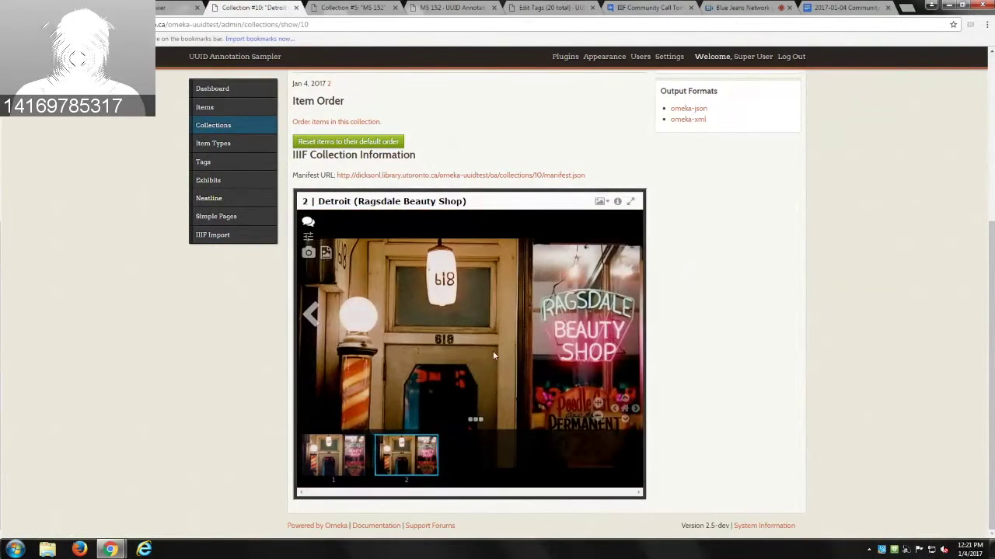
scroll(492, 356, up, 4)
scroll(493, 356, down, 5)
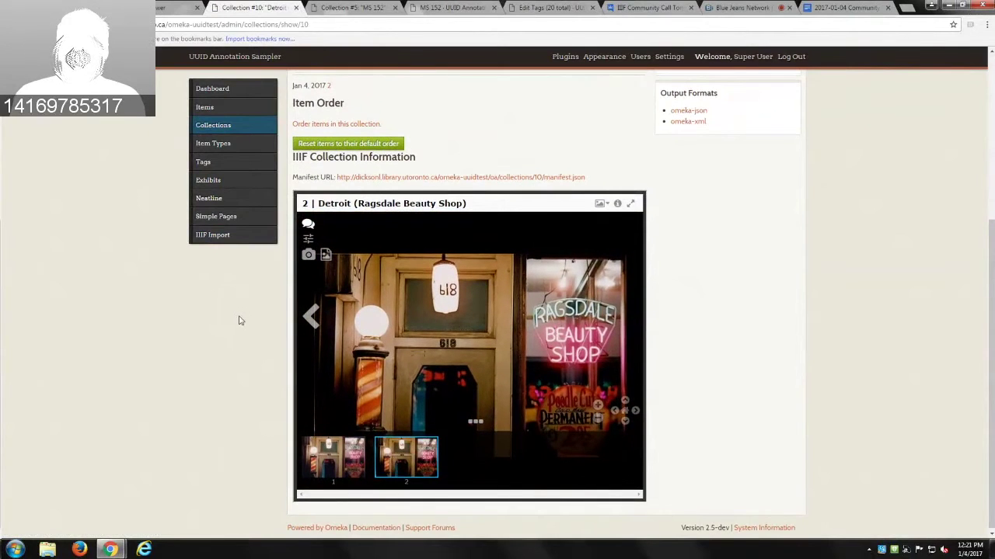
scroll(156, 207, up, 5)
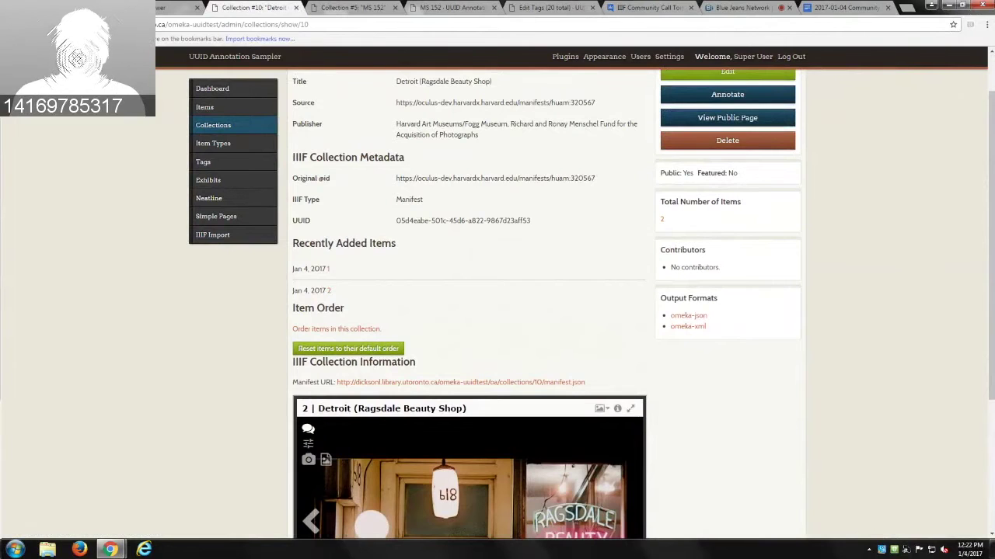
Open the collection for annotation and draw an ellipse around the round lamp above the barber pole on image 1
click(778, 94)
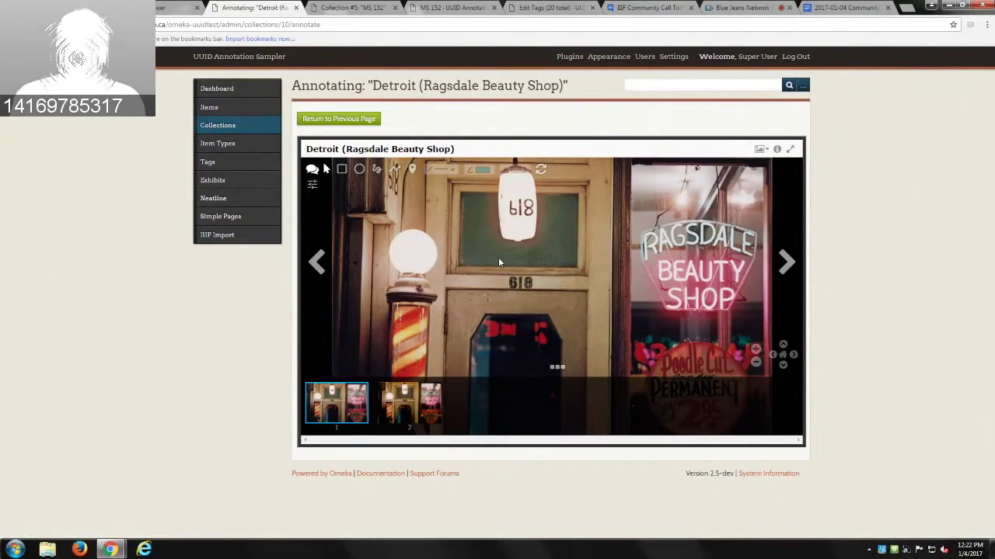
click(359, 172)
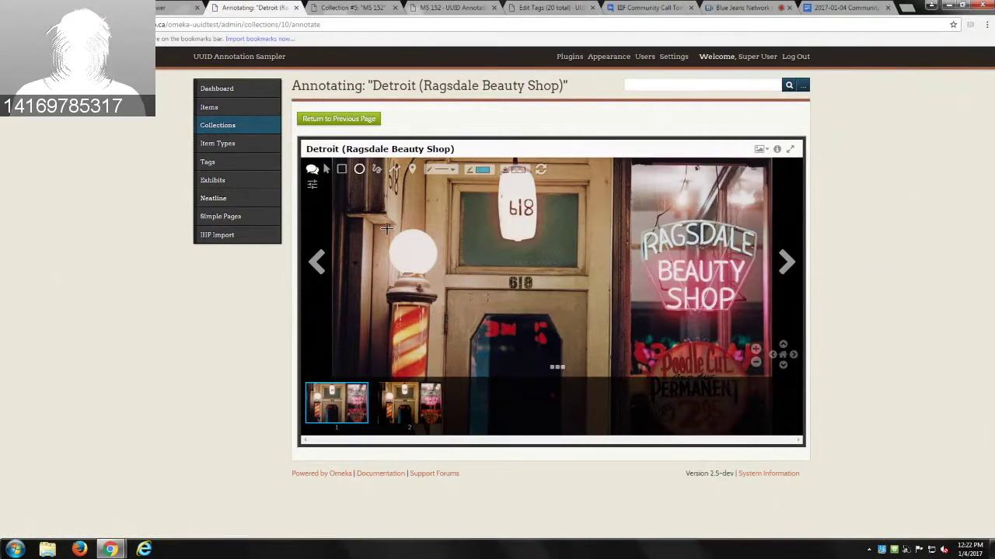
drag(387, 228, 432, 271)
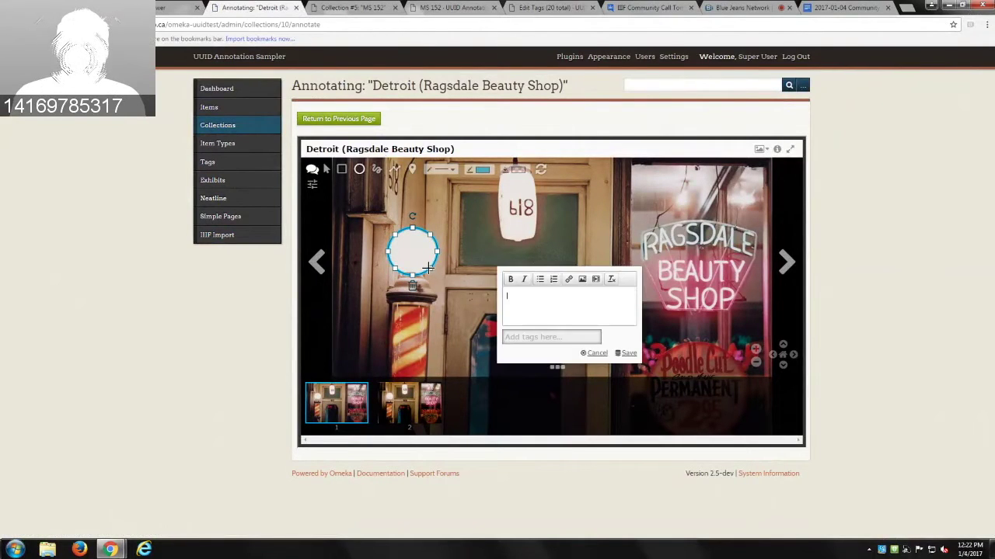
Enter "Globe light" as the annotation text, add the tag "light", and save the annotation
click(519, 312)
text(Globe light)
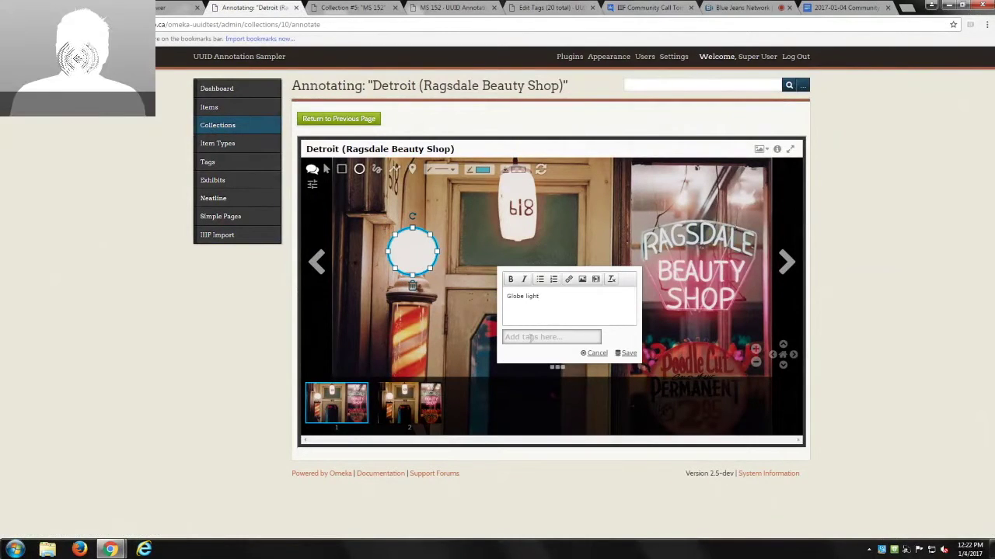
click(531, 337)
text(light)
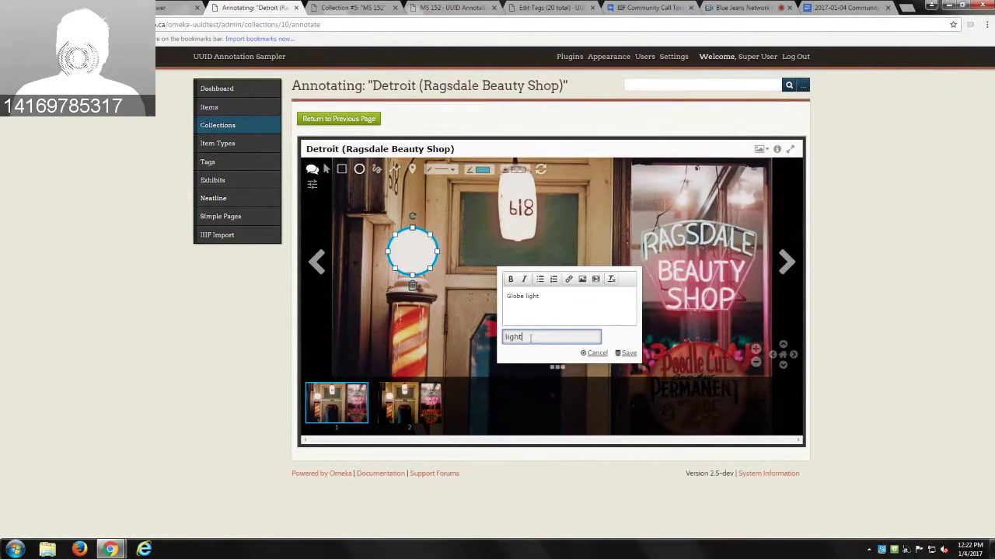
click(624, 354)
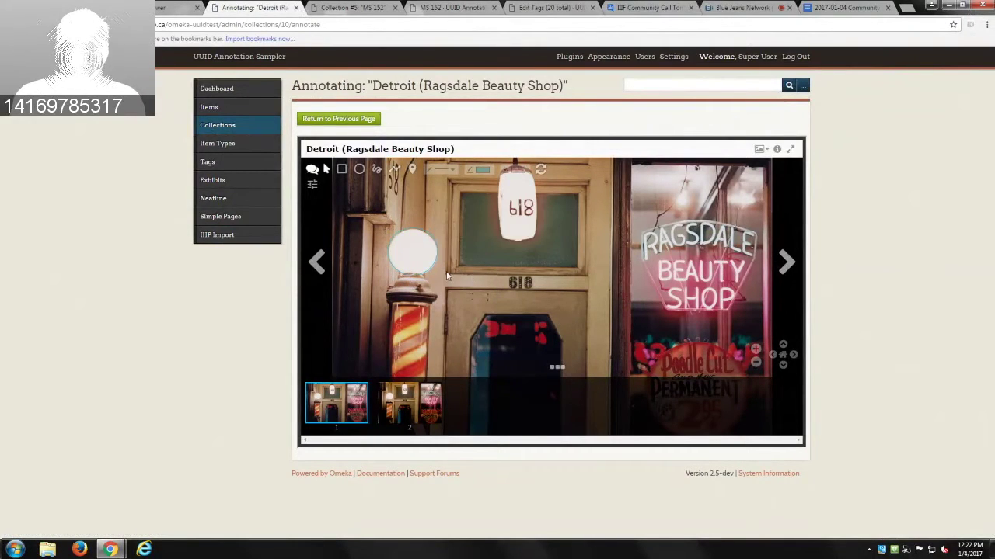
Check the saved lamp annotation in the annotation viewer and in the viewer on the collection's page
mouse_move(424, 264)
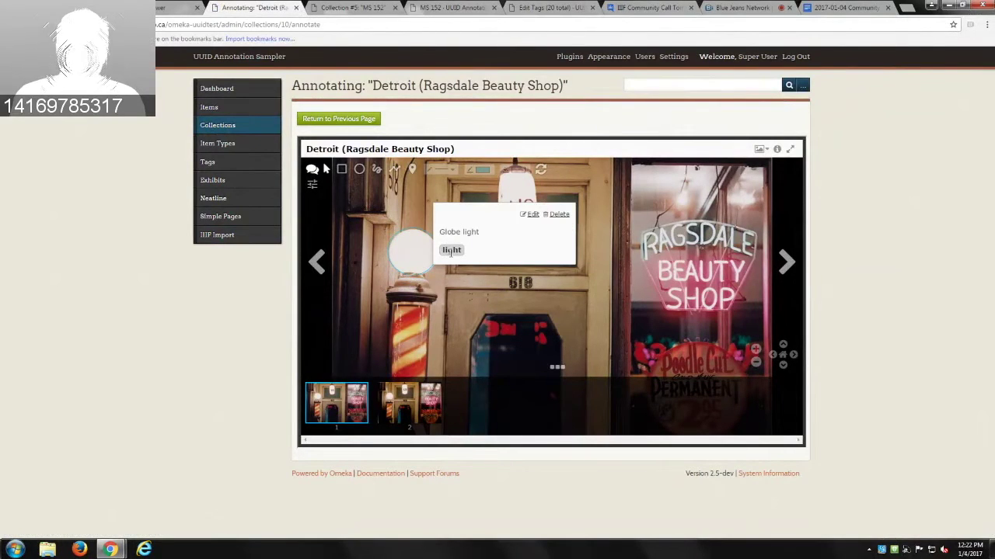
click(354, 119)
scroll(474, 295, down, 3)
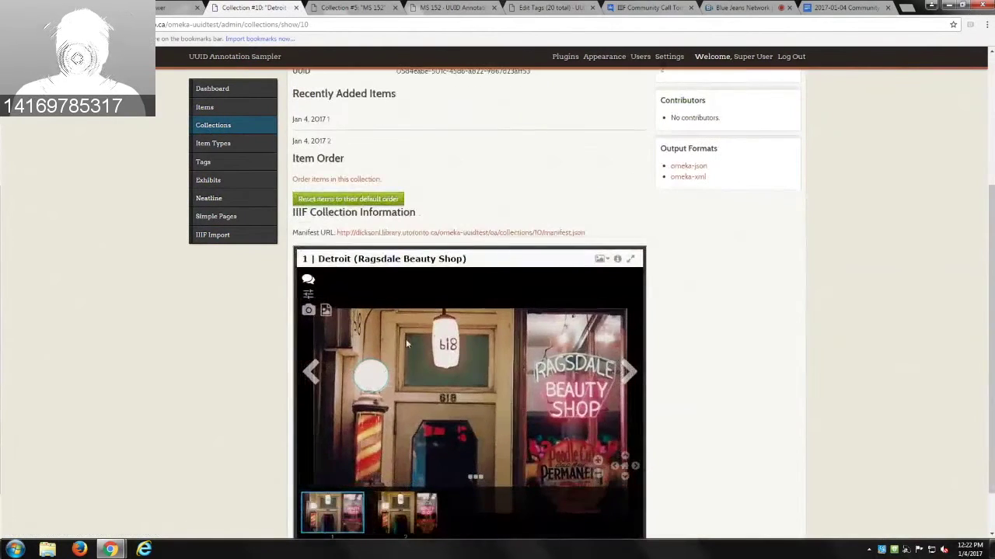
mouse_move(374, 373)
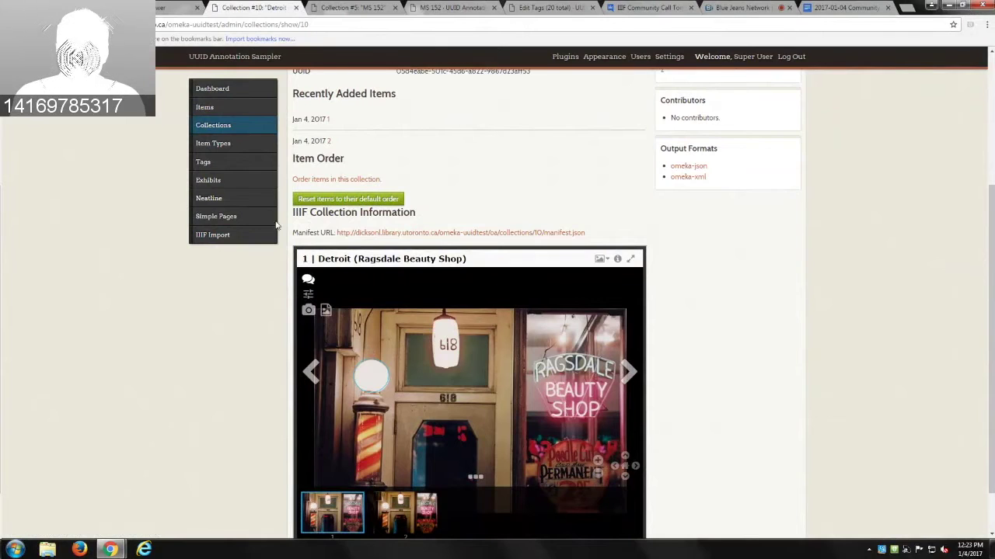
List the items tagged "light", open the "Globe light" annotation item, and inspect its annotation in the embedded viewer
click(228, 165)
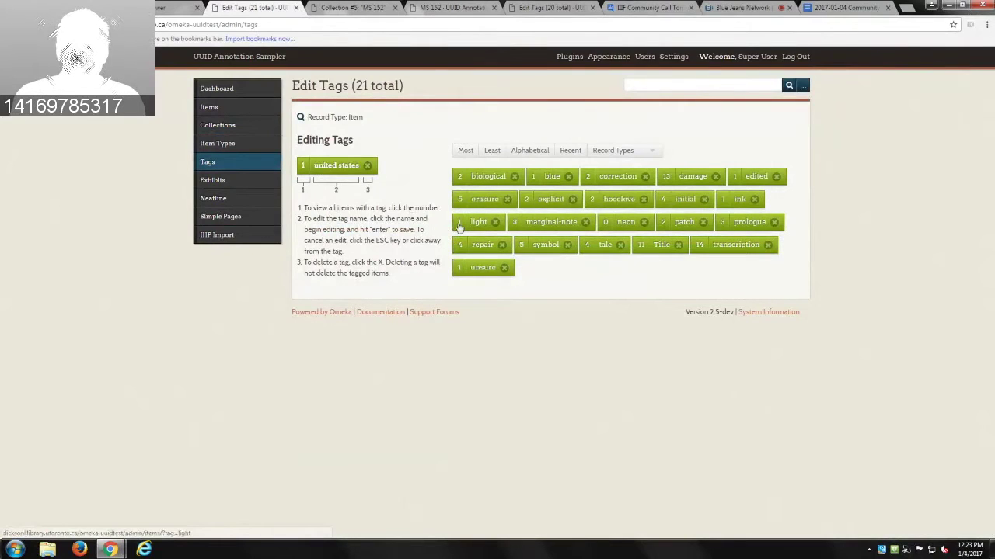
click(460, 225)
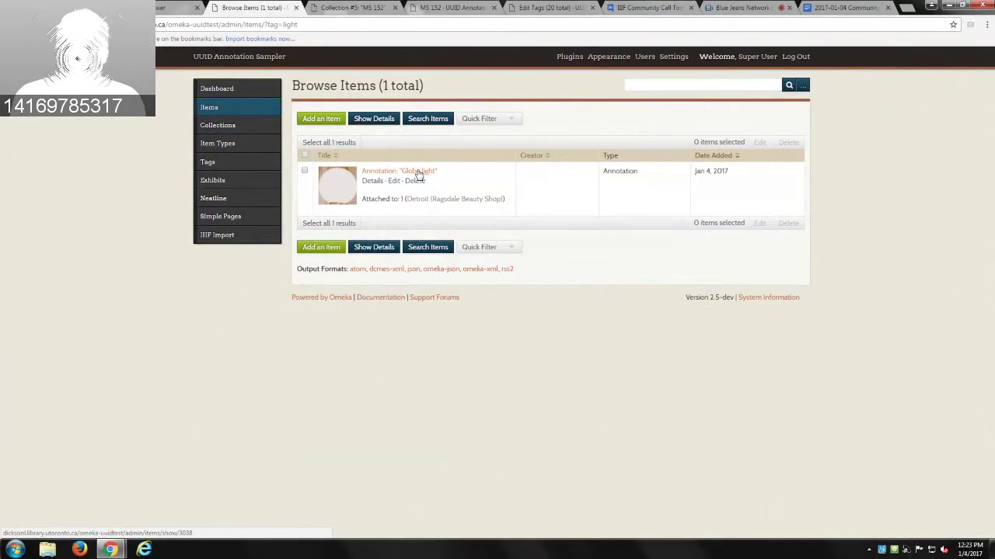
click(419, 174)
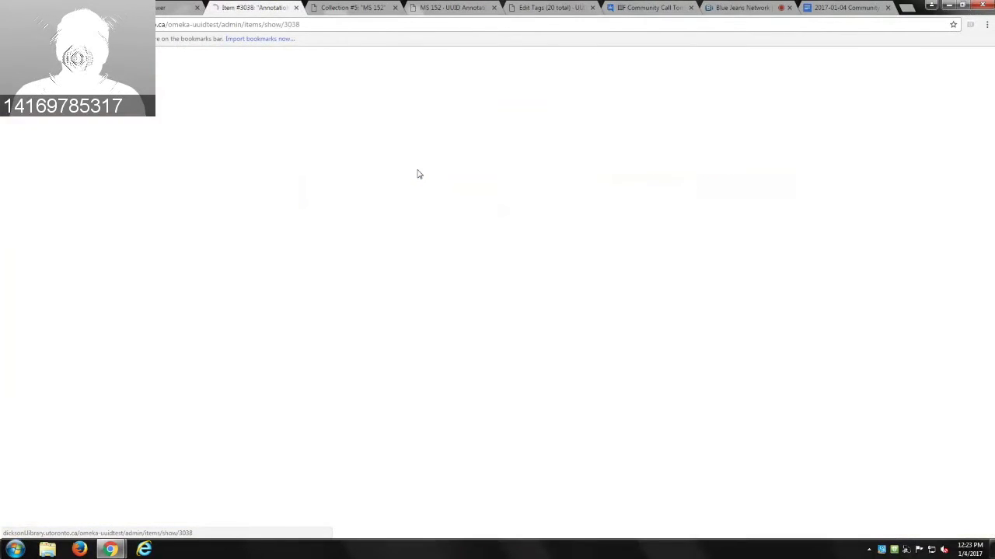
scroll(257, 282, down, 3)
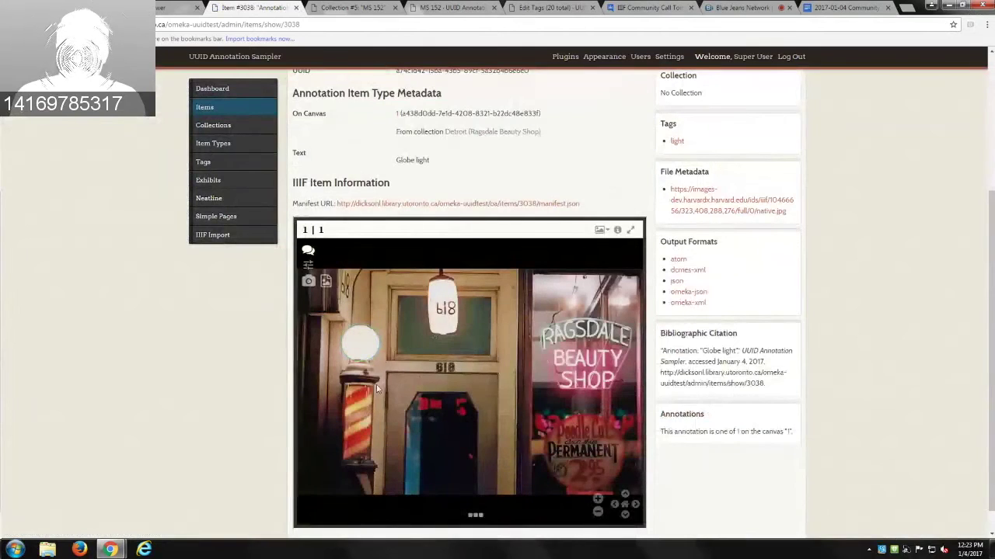
mouse_move(362, 342)
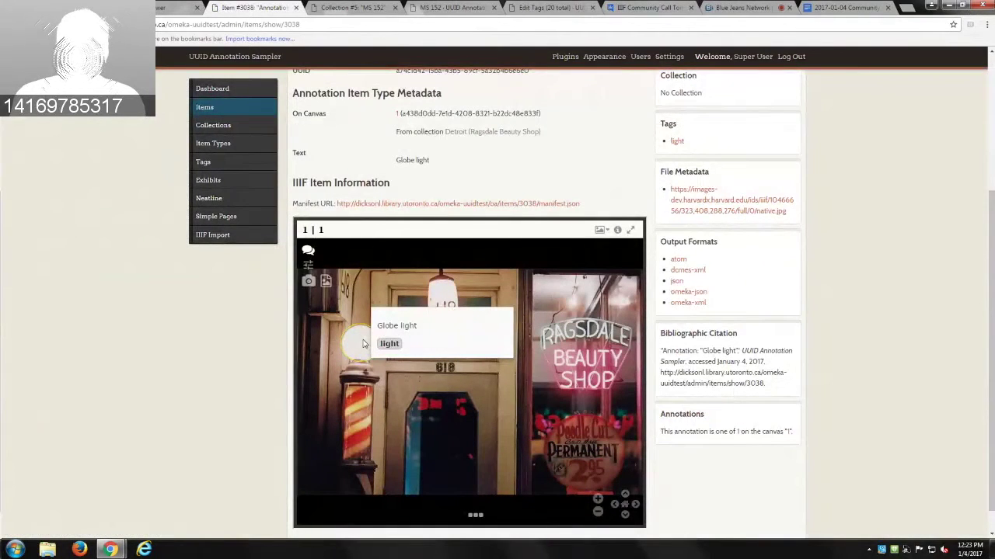
Go back to the tagged items and open the annotation's parent collection, Detroit (Ragsdale Beauty Shop), to view its embedded viewer
scroll(116, 334, up, 3)
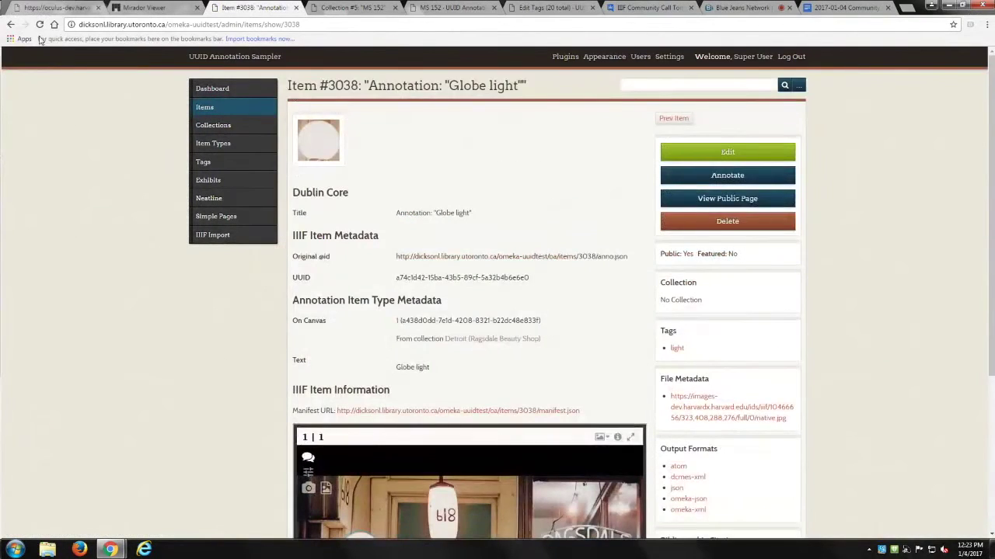
click(11, 24)
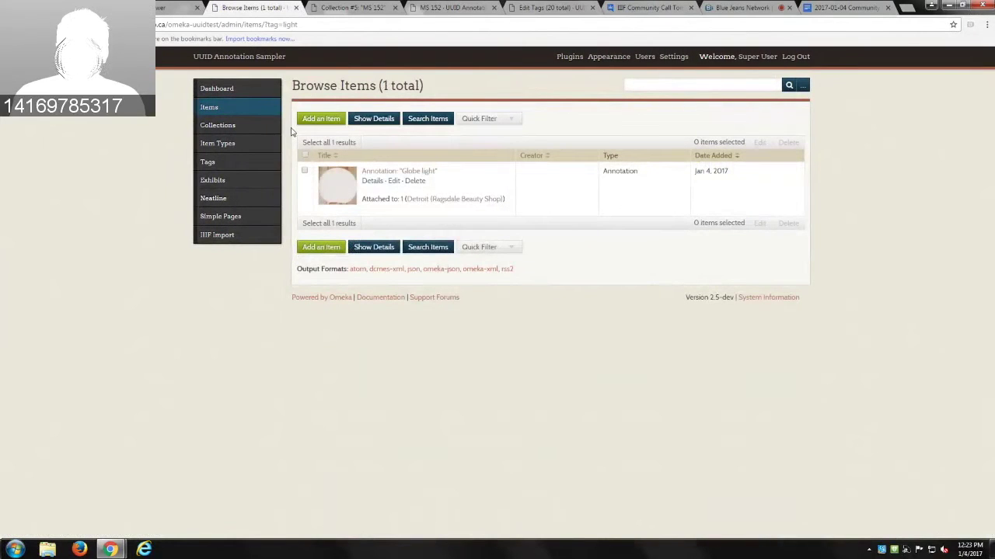
click(459, 202)
scroll(249, 264, down, 3)
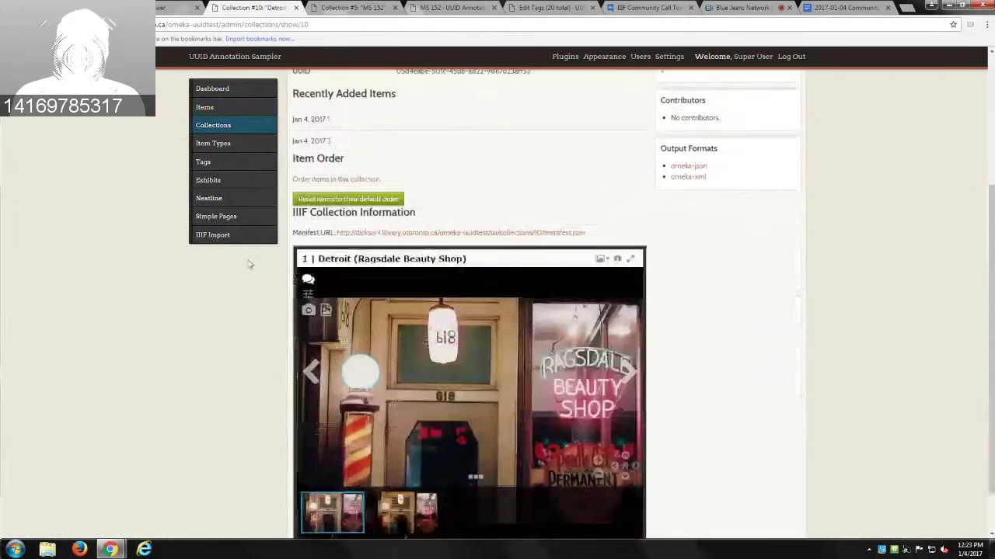
scroll(248, 264, down, 1)
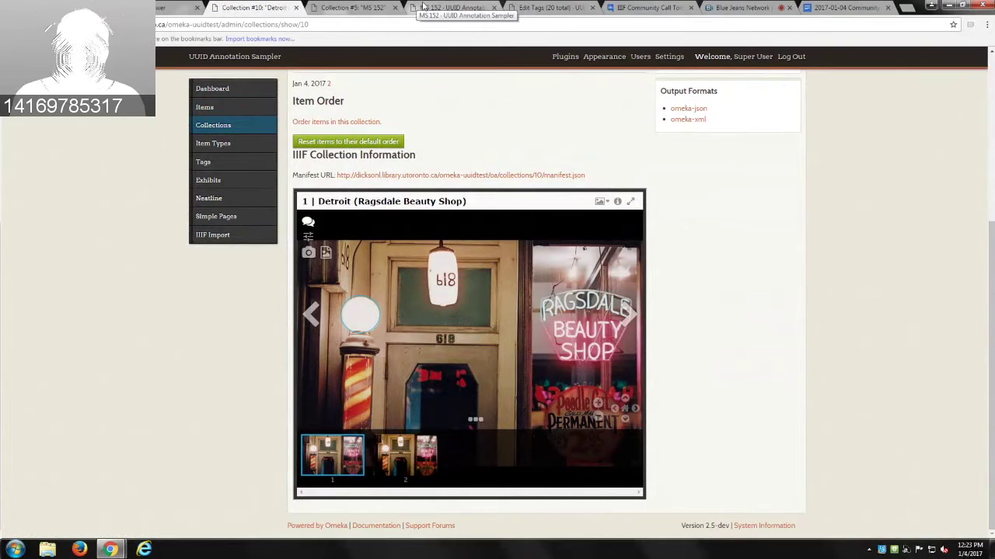
Switch to the public page of the MS 152 collection
click(462, 6)
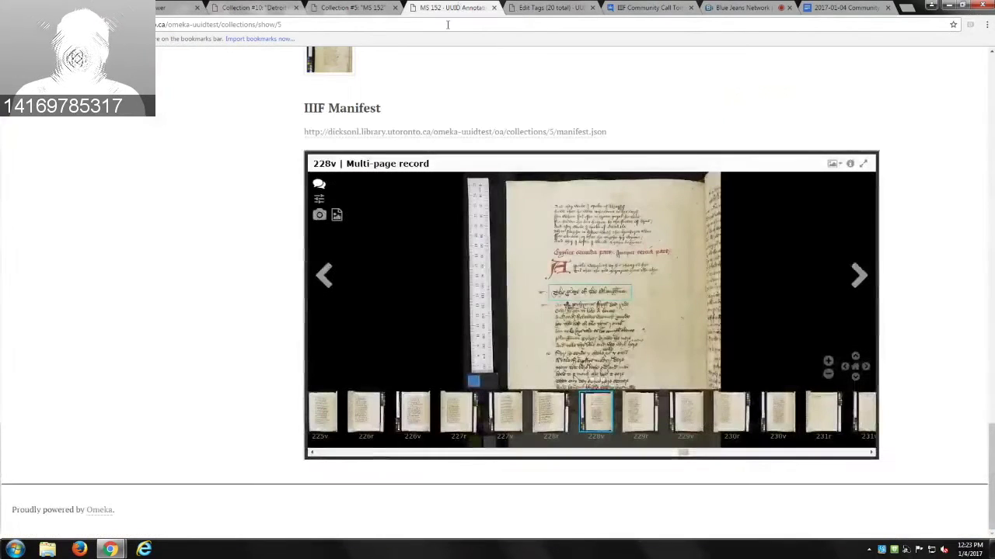